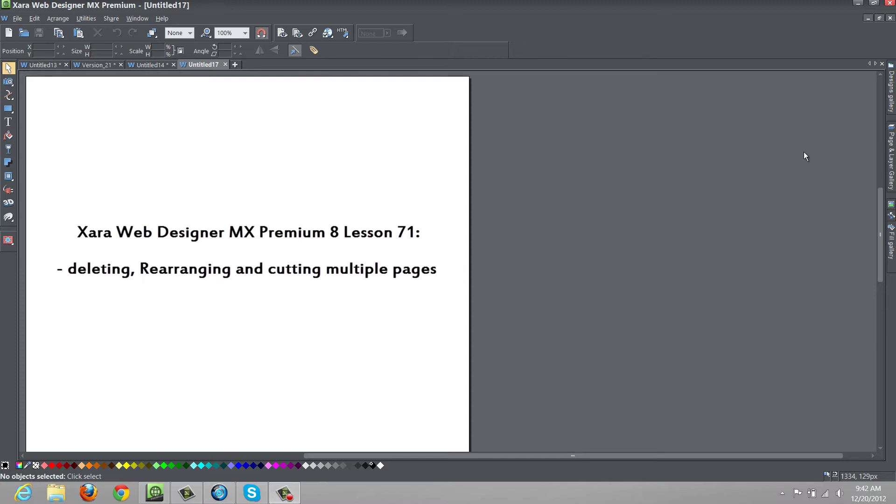
# Step: Open the Website template of the Free Example theme from the Website Template Themes in the Designs gallery
pyautogui.click(891, 102)
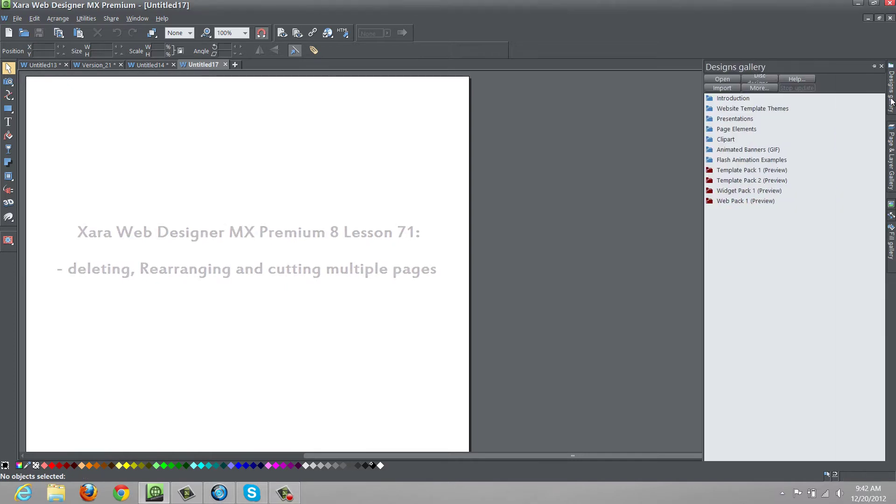
pyautogui.click(875, 67)
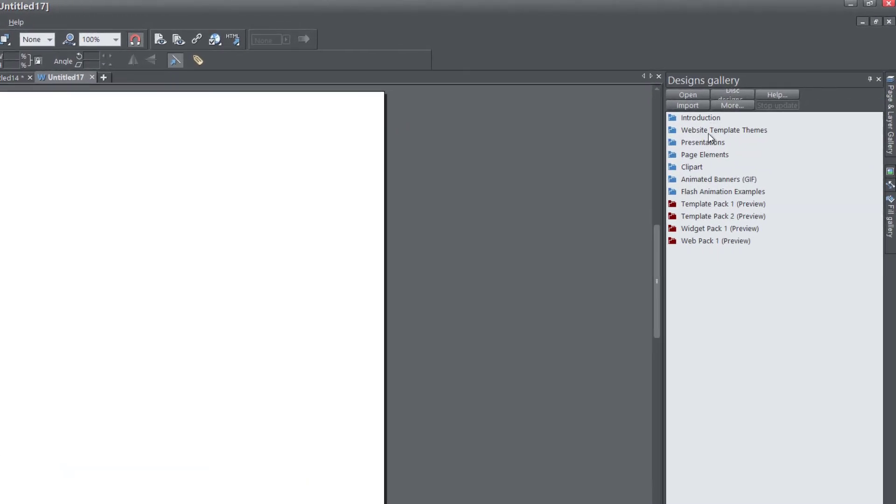
pyautogui.moveTo(676, 134)
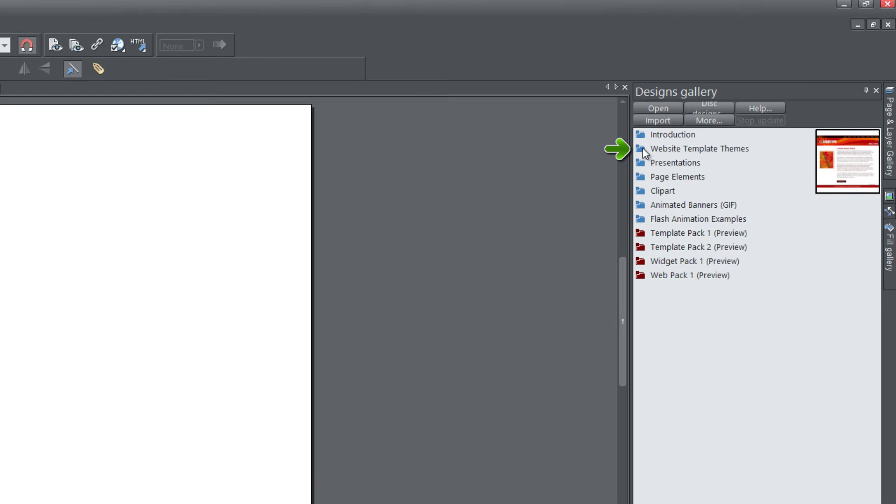
pyautogui.click(642, 149)
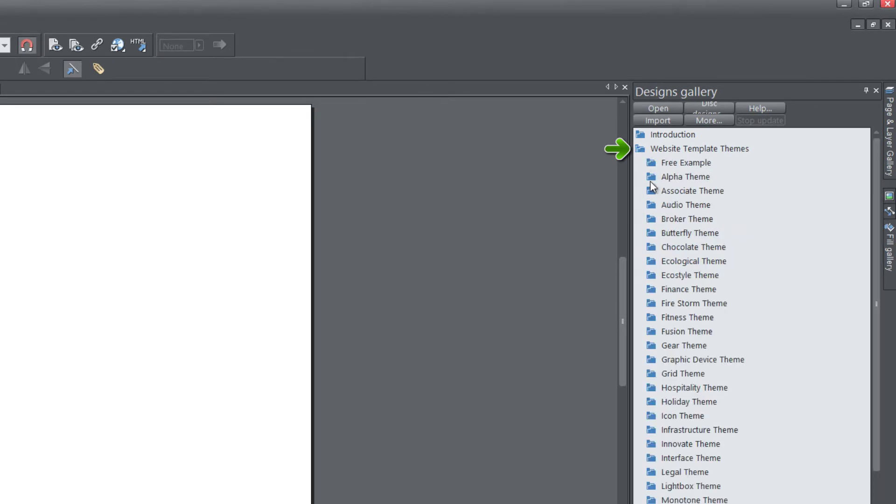
pyautogui.moveTo(653, 177)
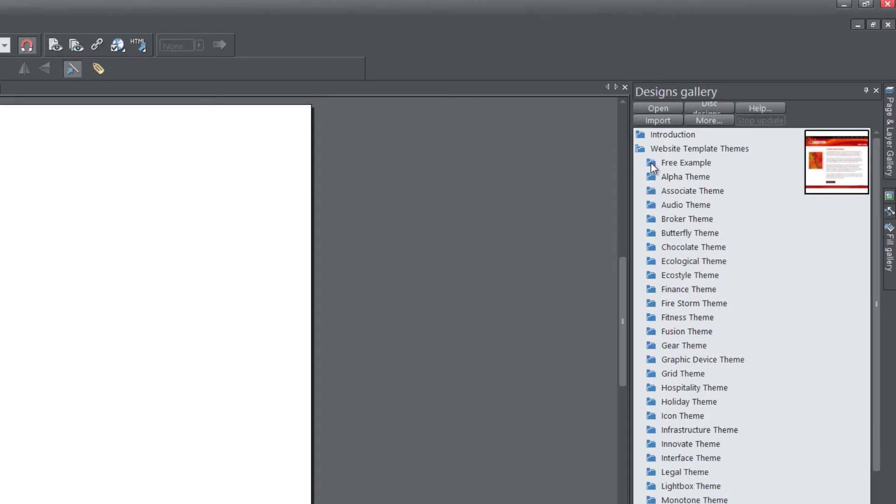
pyautogui.click(651, 163)
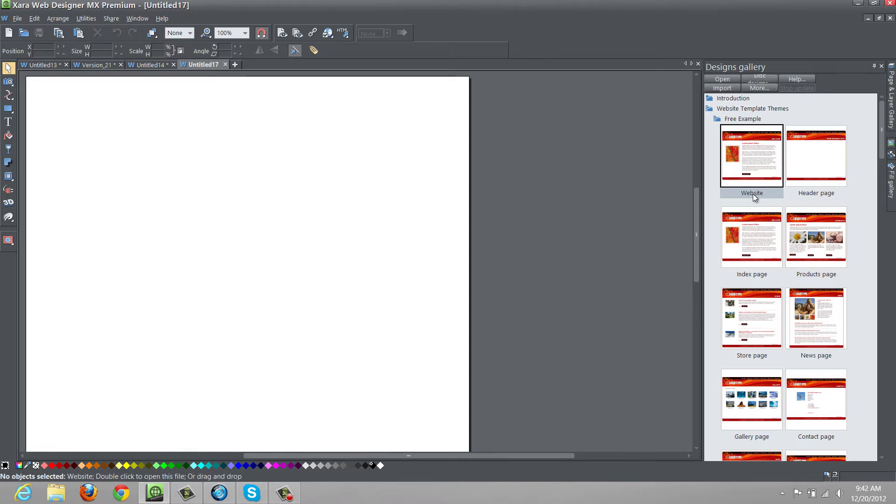
pyautogui.doubleClick(754, 168)
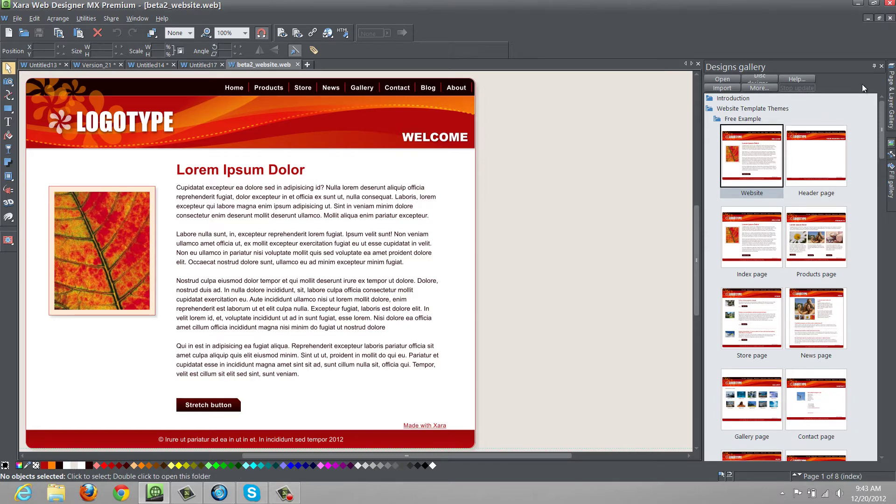
# Step: Close the Designs gallery and keep the Page & Layer Gallery permanently open in its place
pyautogui.click(882, 66)
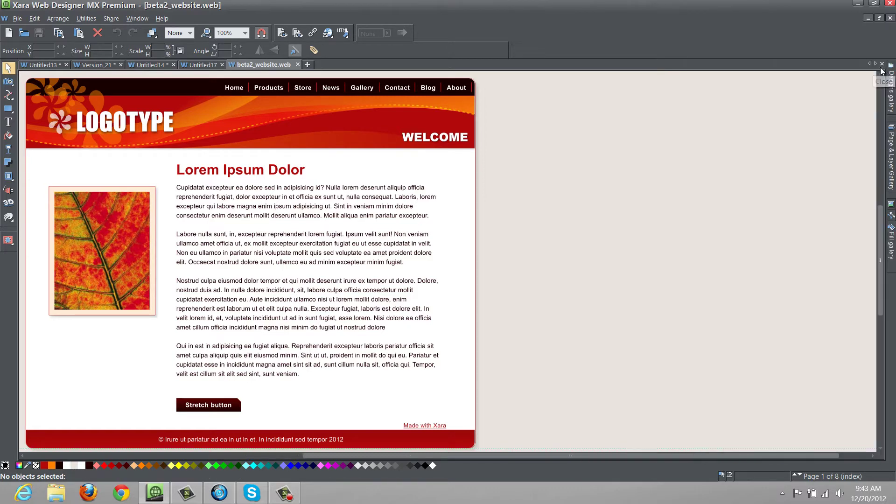
pyautogui.click(892, 171)
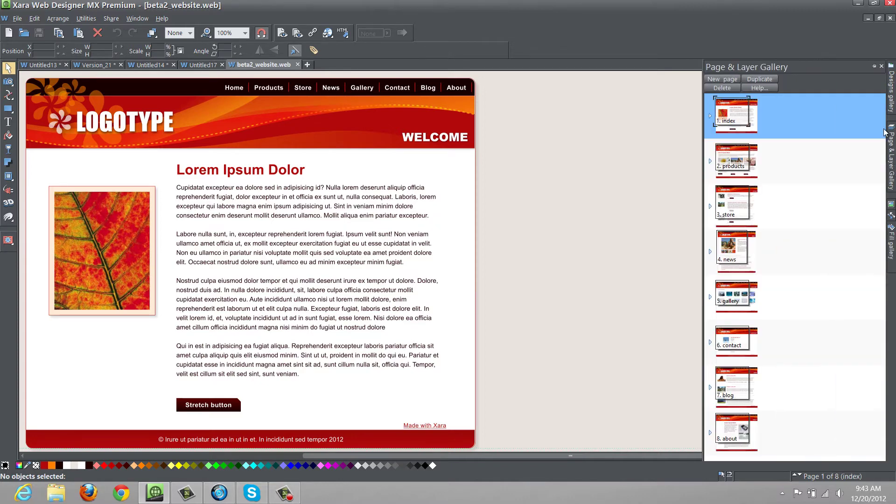
pyautogui.click(875, 67)
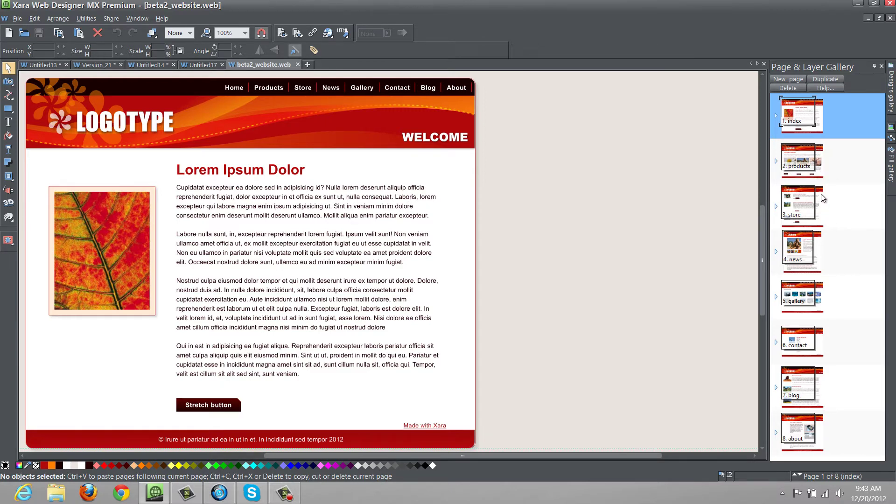
# Step: Select the pages from index through contact as a group, and reduce the selection to the contact page
pyautogui.keyDown('ctrl'); pyautogui.click(809, 172); pyautogui.keyUp('ctrl')
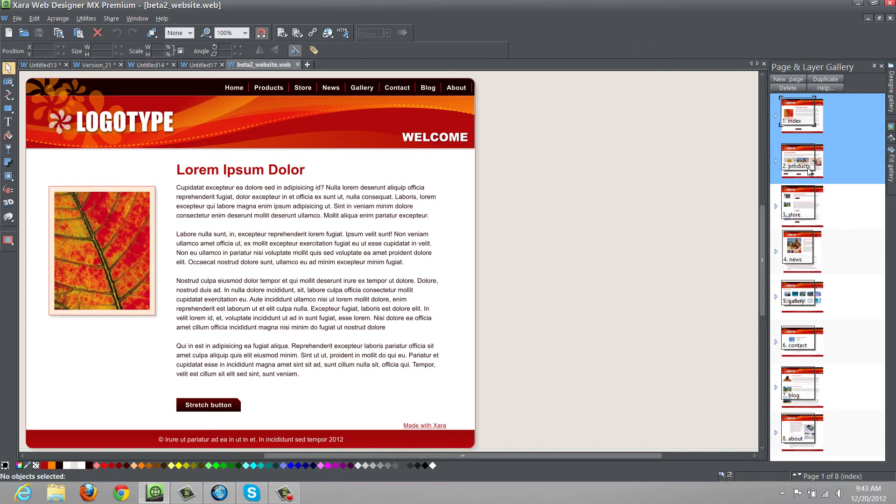
pyautogui.keyDown('ctrl'); pyautogui.click(808, 216); pyautogui.keyUp('ctrl')
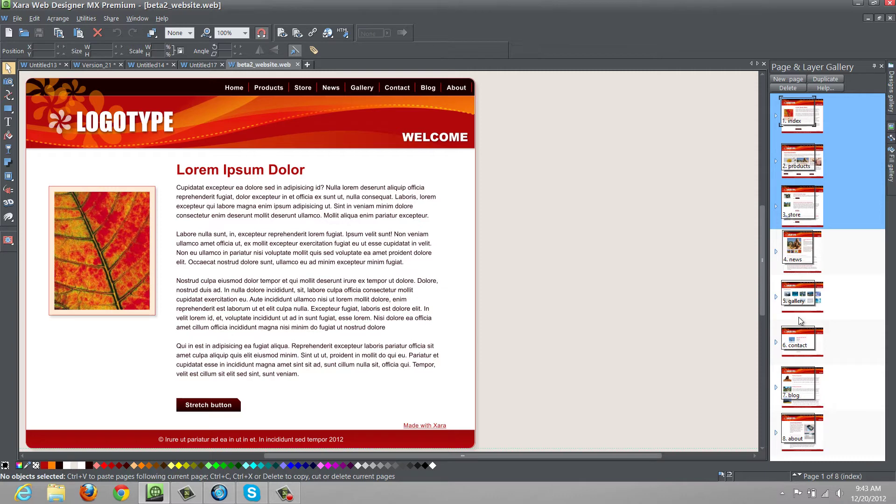
pyautogui.keyDown('shift'); pyautogui.click(799, 339); pyautogui.keyUp('shift')
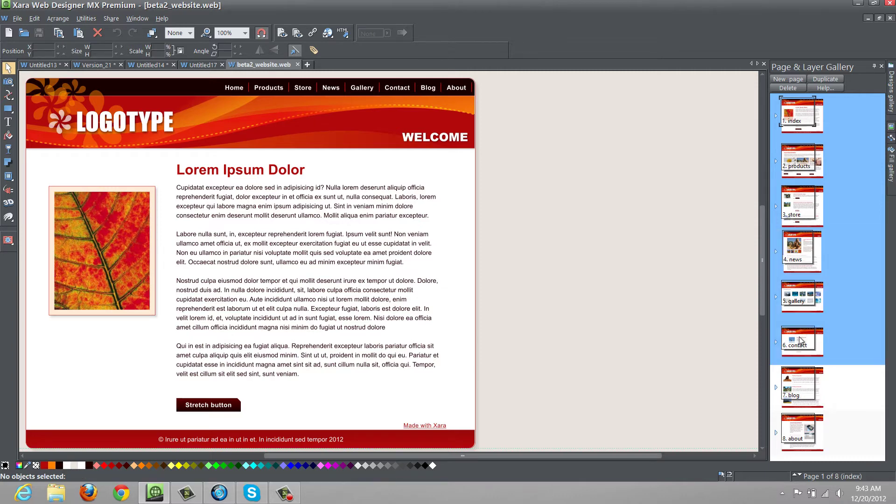
pyautogui.press('shift')
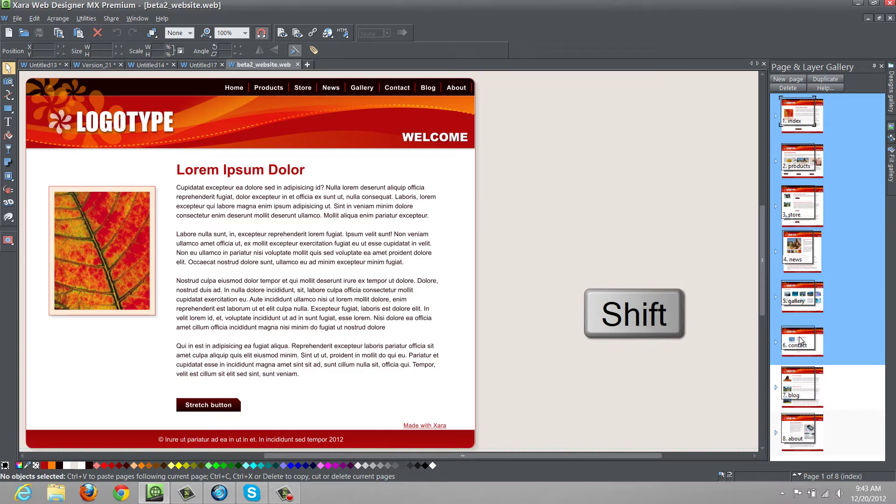
pyautogui.click(799, 339)
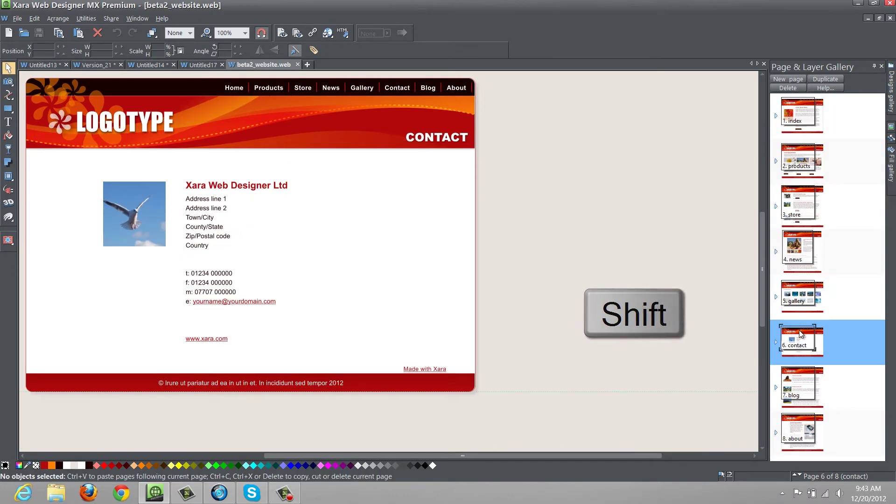
# Step: Move the five pages from index through gallery together to the end of the page list, below the about page
pyautogui.click(805, 124)
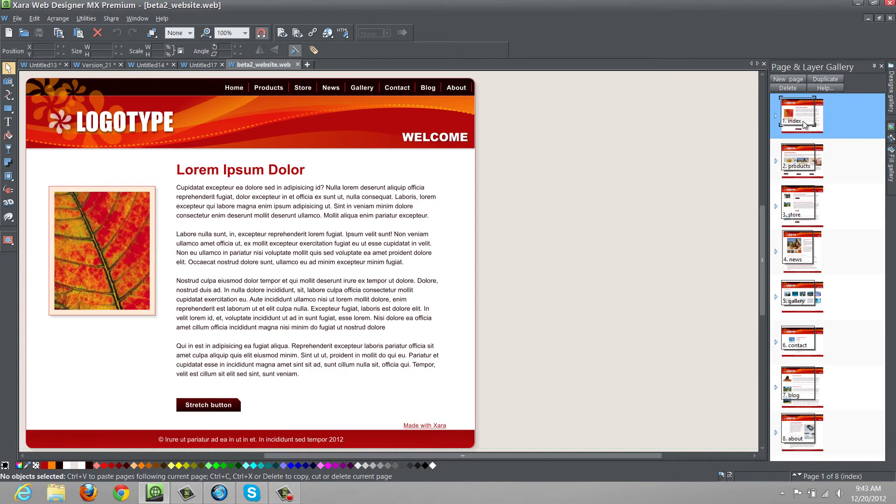
pyautogui.keyDown('shift'); pyautogui.click(798, 296); pyautogui.keyUp('shift')
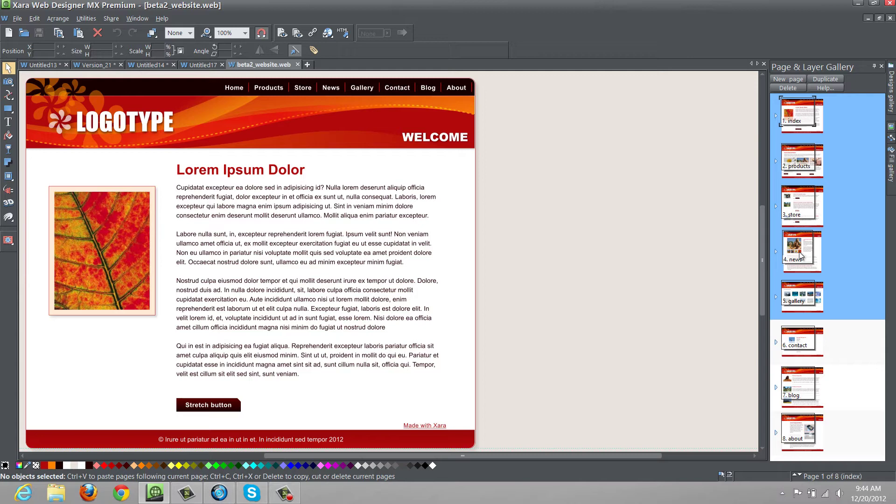
pyautogui.moveTo(800, 255); pyautogui.dragTo(800, 455)
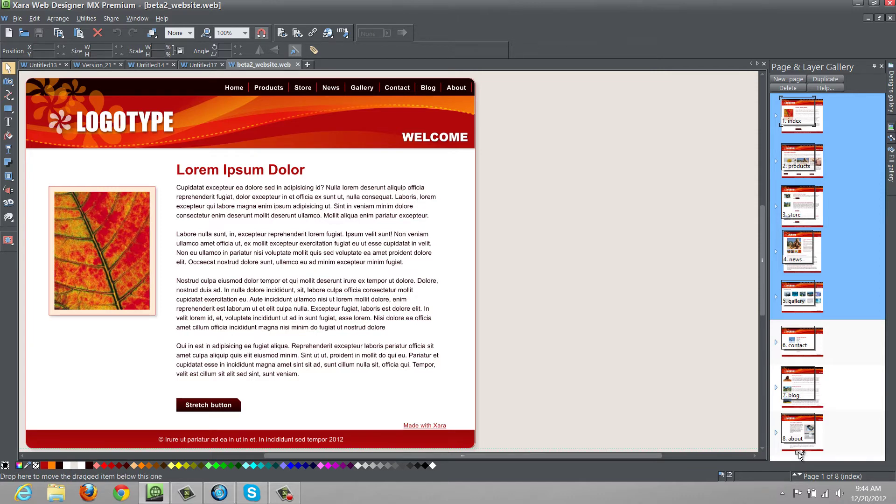
pyautogui.moveTo(800, 455); pyautogui.dragTo(798, 452)
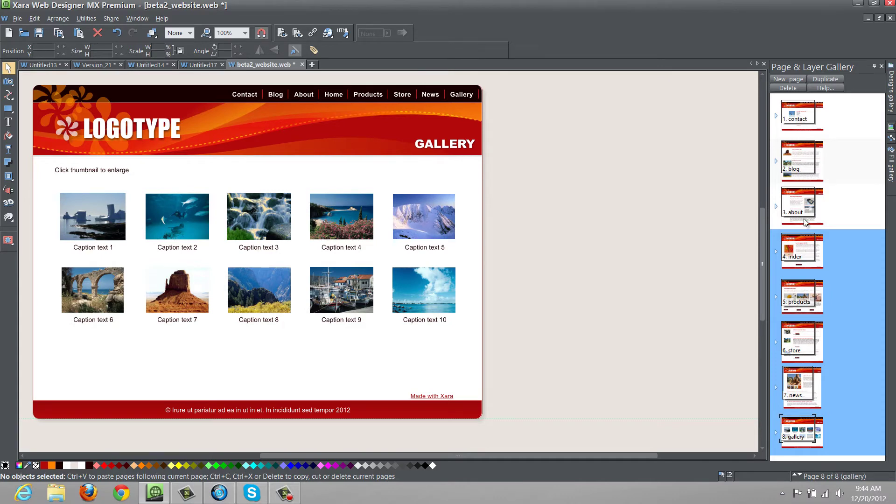
# Step: Move the selected group of index, products, store, news and gallery pages between the blog and about pages
pyautogui.moveTo(807, 252); pyautogui.dragTo(812, 187)
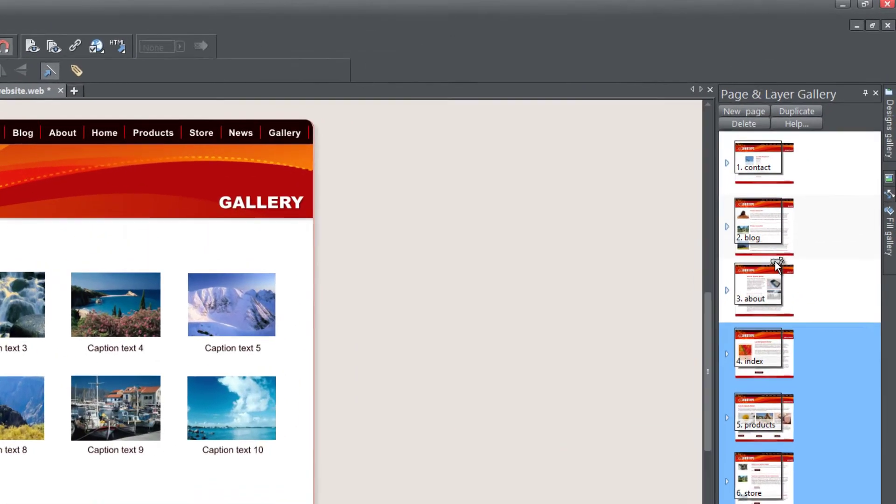
pyautogui.moveTo(776, 264); pyautogui.dragTo(777, 263)
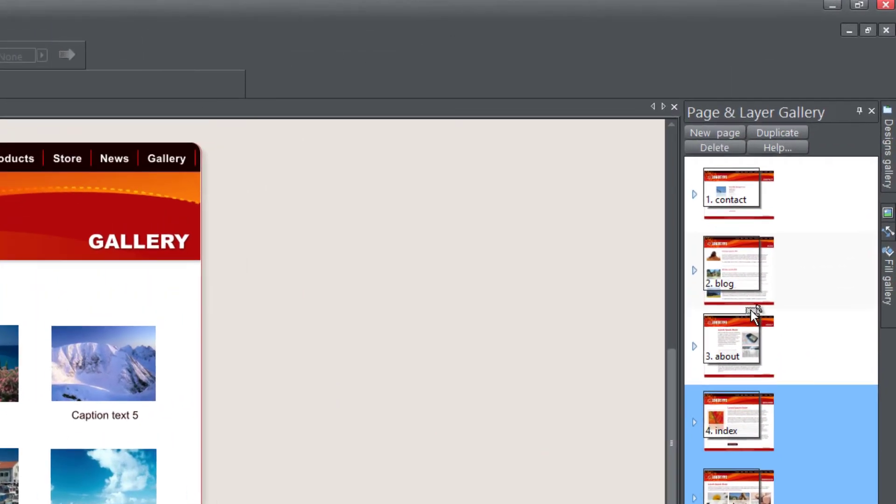
pyautogui.moveTo(751, 309); pyautogui.dragTo(751, 312)
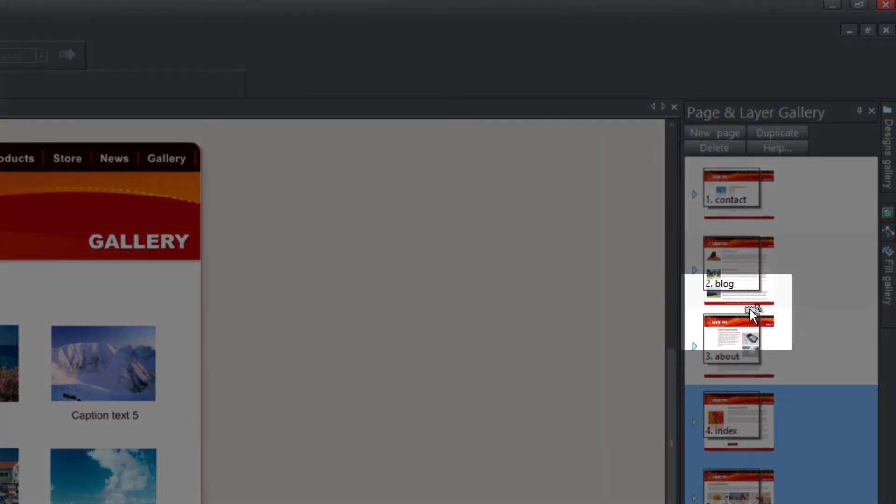
pyautogui.moveTo(750, 309); pyautogui.dragTo(750, 309)
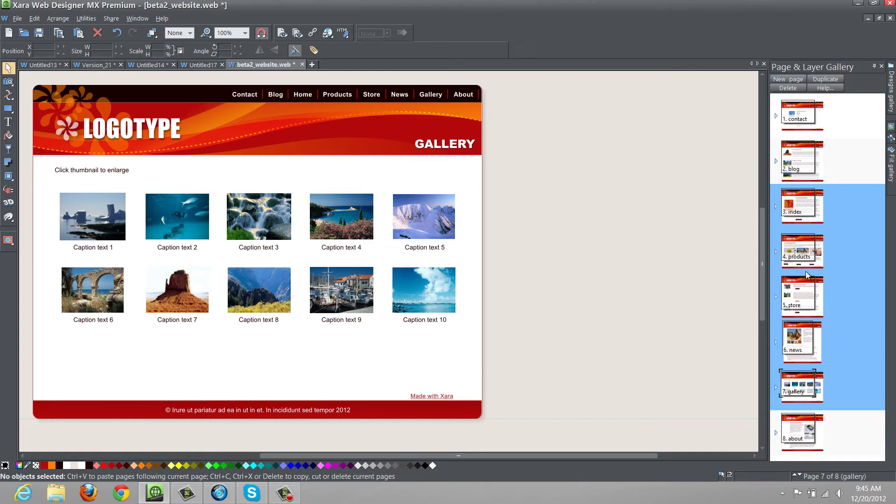
# Step: Select the non-adjacent contact, index and store pages and move them together between the gallery and about pages
pyautogui.click(808, 113)
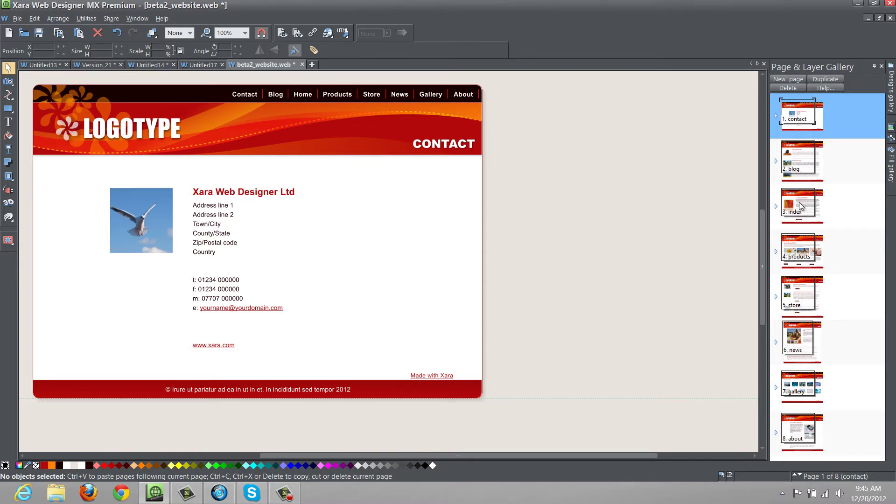
pyautogui.press('ctrl')
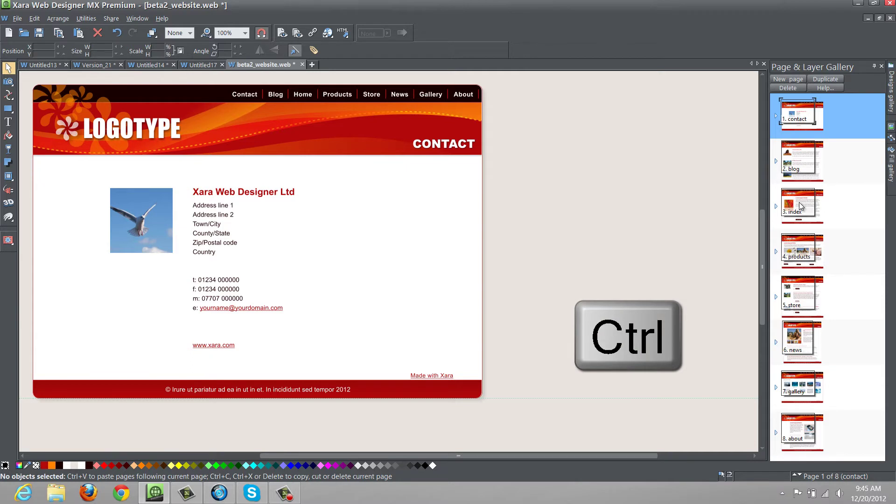
pyautogui.keyDown('ctrl'); pyautogui.click(801, 207); pyautogui.keyUp('ctrl')
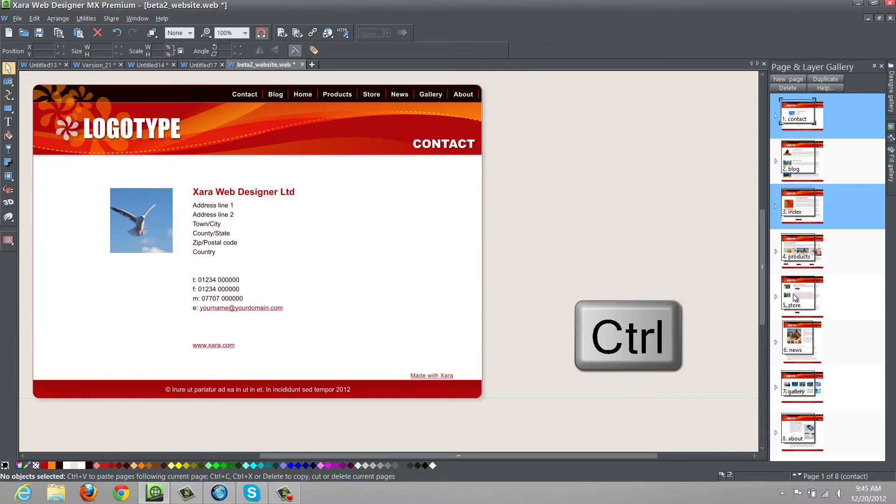
pyautogui.keyDown('ctrl'); pyautogui.click(794, 293); pyautogui.keyUp('ctrl')
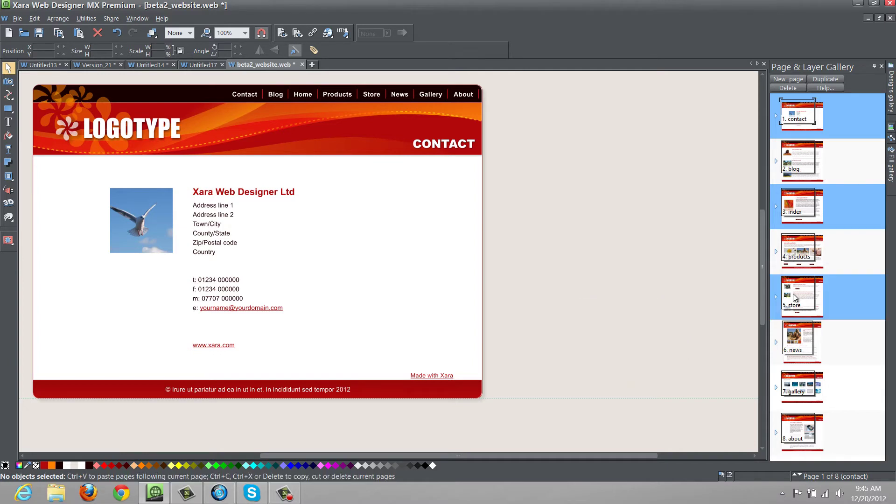
pyautogui.moveTo(795, 298); pyautogui.dragTo(797, 405)
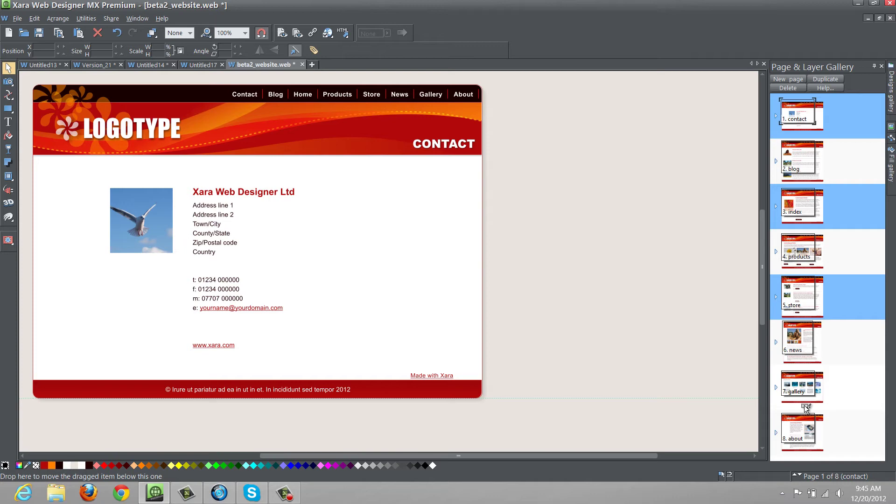
pyautogui.moveTo(803, 404); pyautogui.dragTo(801, 404)
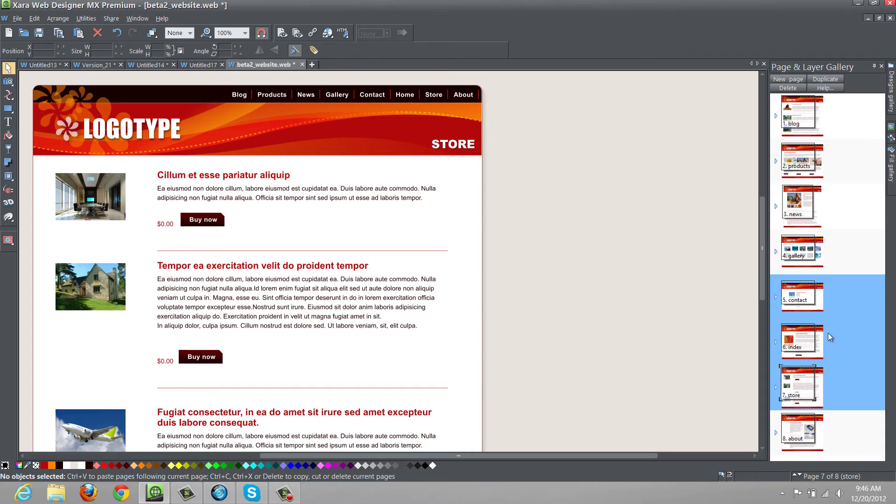
# Step: Delete the selected contact, index and store pages together and undo the deletion
pyautogui.click(787, 88)
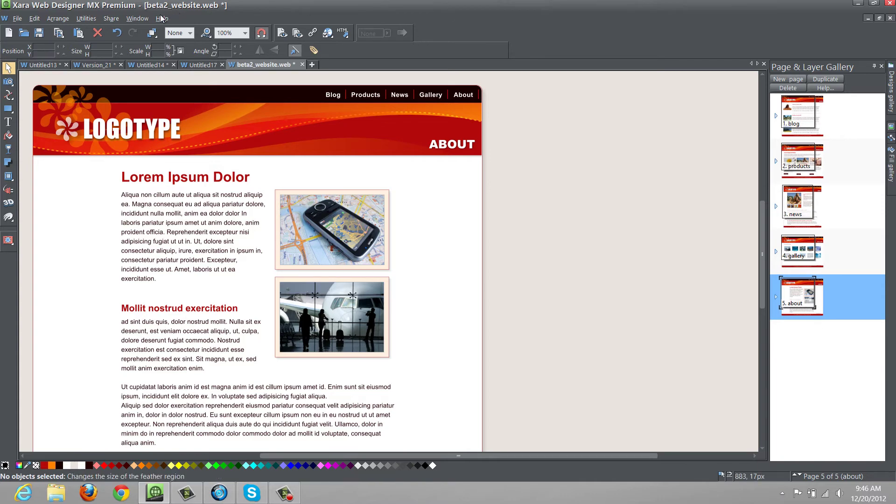
pyautogui.click(118, 32)
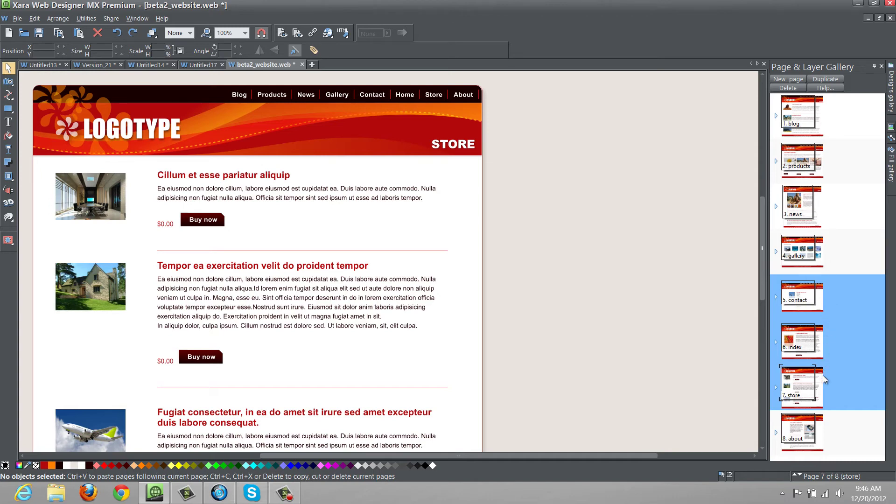
# Step: Delete only the blog page from the website and undo the deletion
pyautogui.click(790, 131)
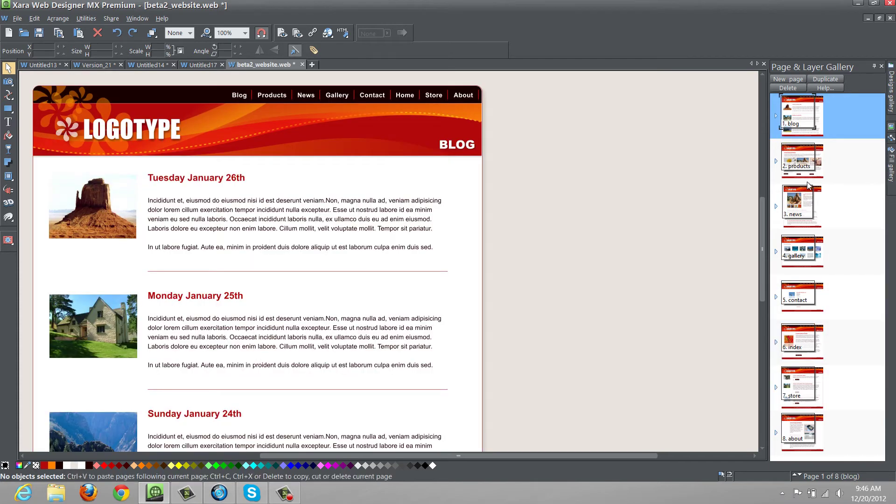
pyautogui.click(789, 89)
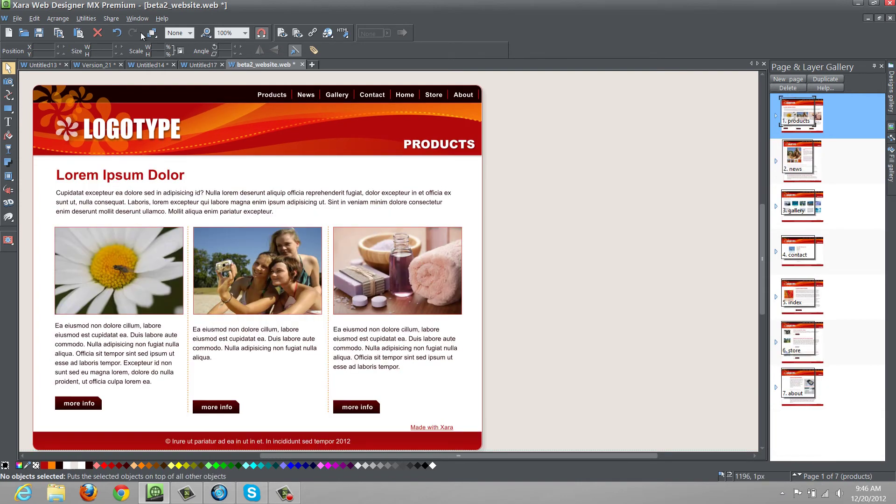
pyautogui.click(122, 33)
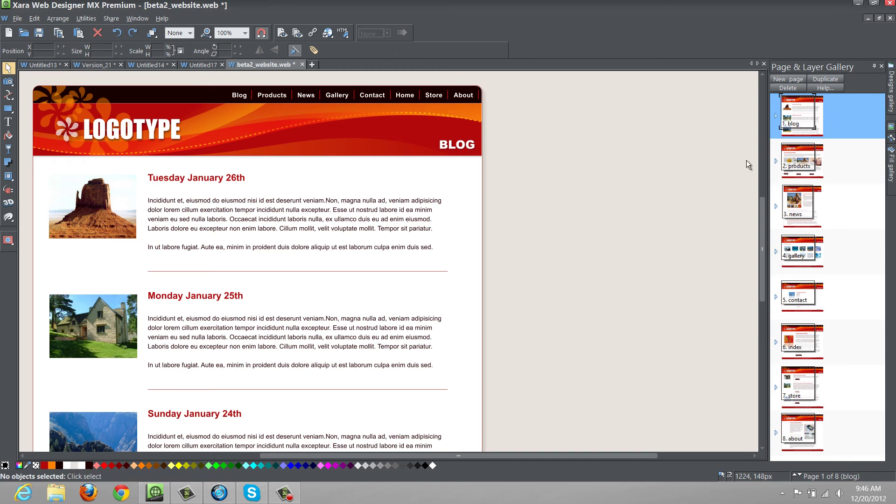
# Step: Select the non-adjacent blog, news and contact pages and delete them together from the website
pyautogui.keyDown('shift'); pyautogui.click(811, 206); pyautogui.keyUp('shift')
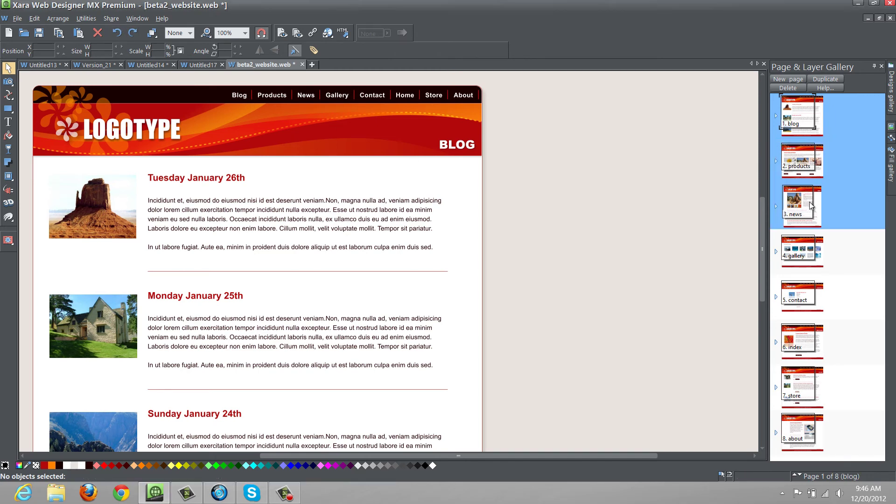
pyautogui.click(801, 116)
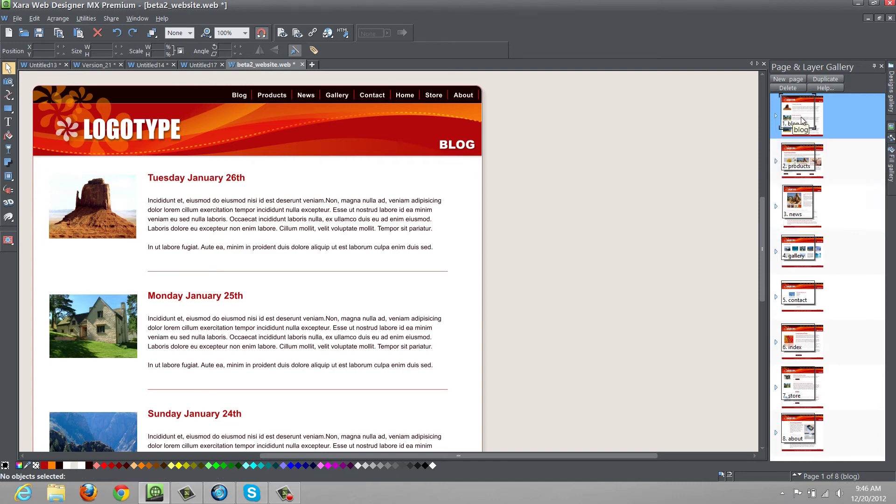
pyautogui.keyDown('ctrl'); pyautogui.click(813, 208); pyautogui.keyUp('ctrl')
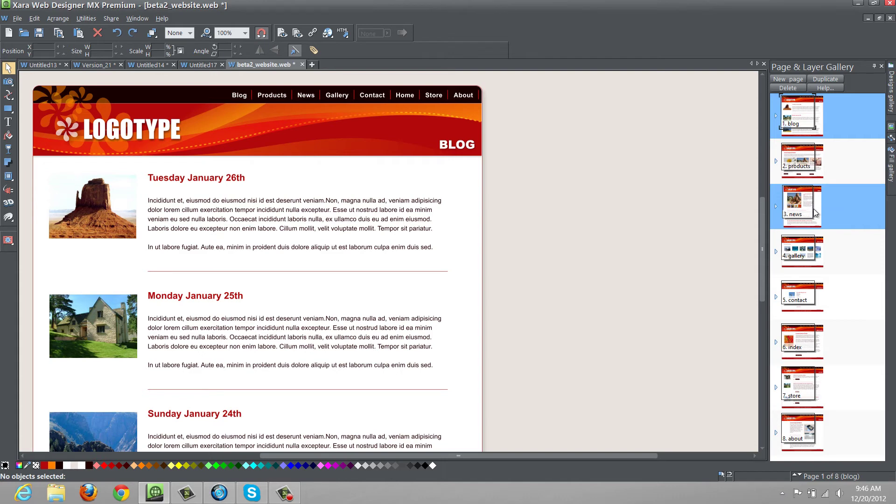
pyautogui.keyDown('ctrl'); pyautogui.click(811, 311); pyautogui.keyUp('ctrl')
pyautogui.click(777, 90)
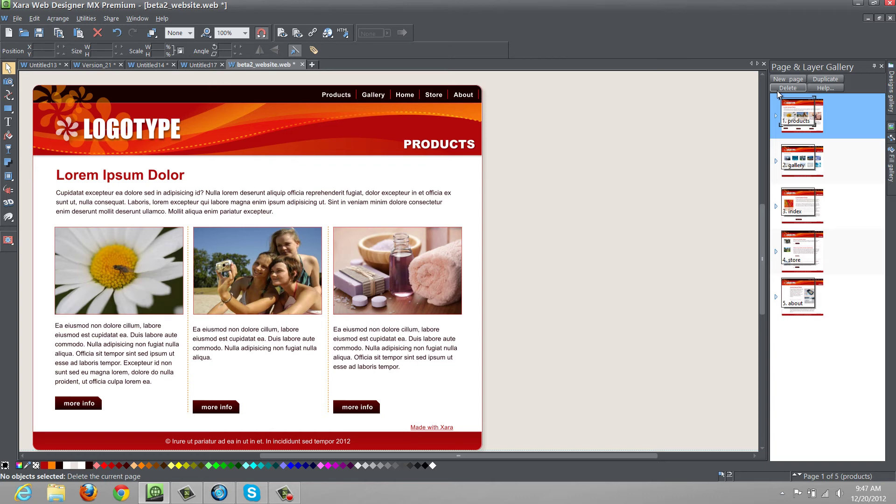
# Step: Cut the adjacent products and gallery pages from the website and paste them into a new blank document
pyautogui.keyDown('shift'); pyautogui.click(801, 162); pyautogui.keyUp('shift')
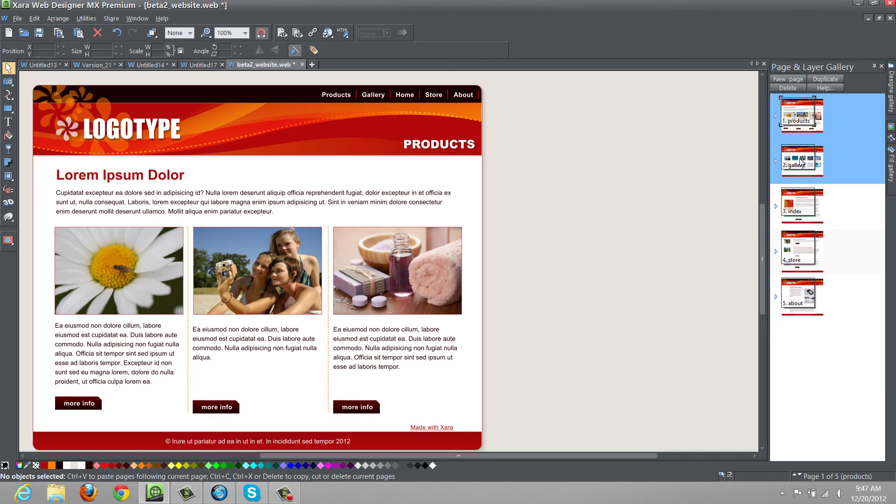
pyautogui.hotkey('ctrl', 'x')
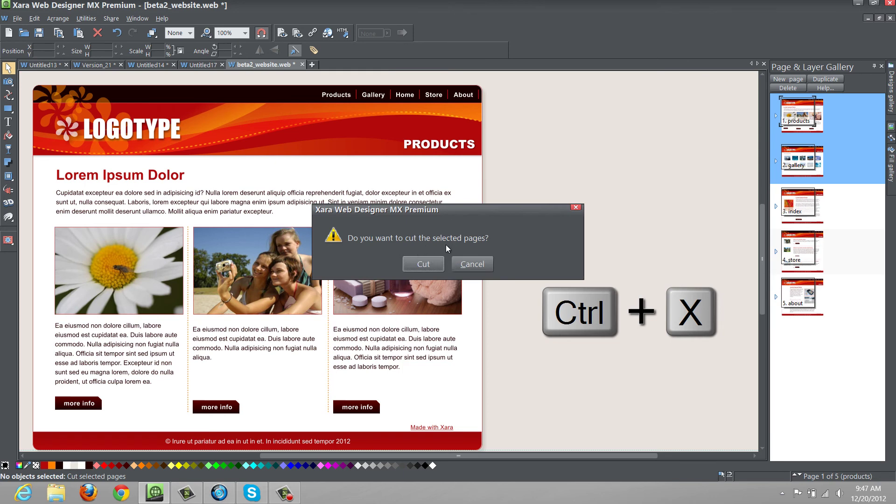
pyautogui.click(423, 264)
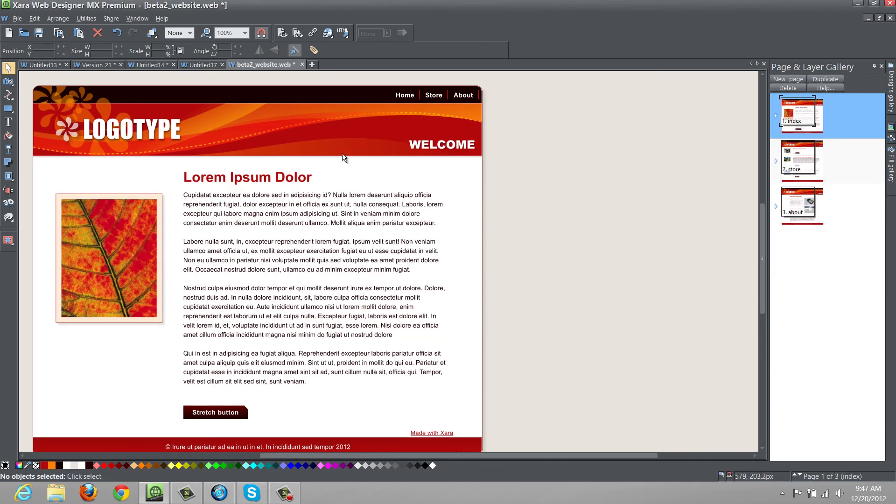
pyautogui.click(310, 65)
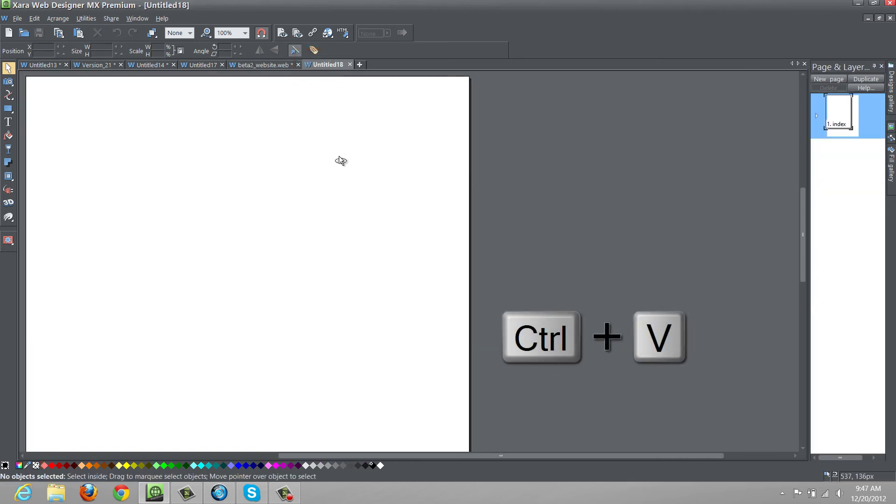
pyautogui.hotkey('ctrl', 'v')
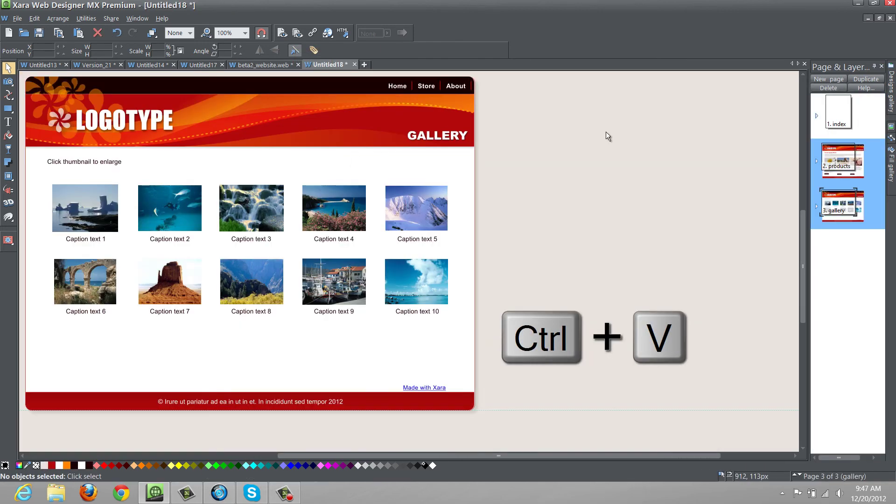